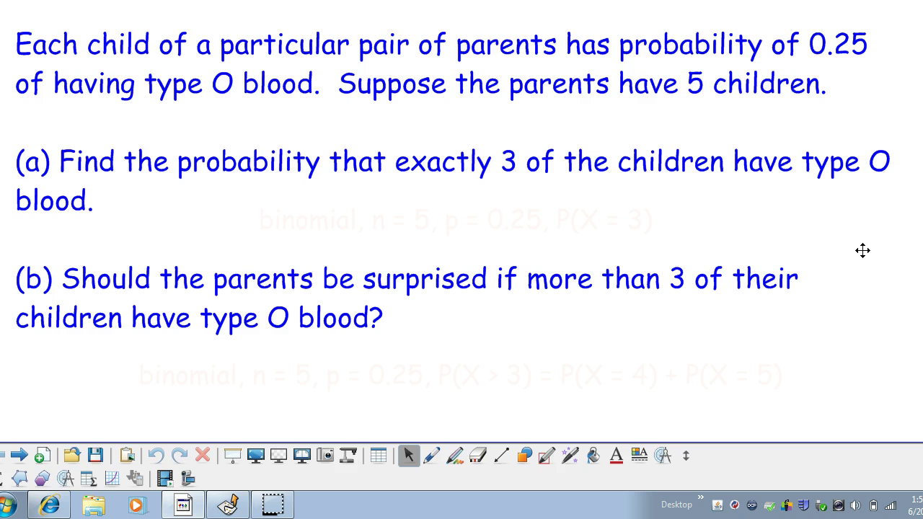
# Reveal the red 'binomial, n = 5, p = 0.25, P(X = 3)' note under part (a), then switch to TI-Nspire.
pyautogui.click(514, 222)
pyautogui.click(821, 233)
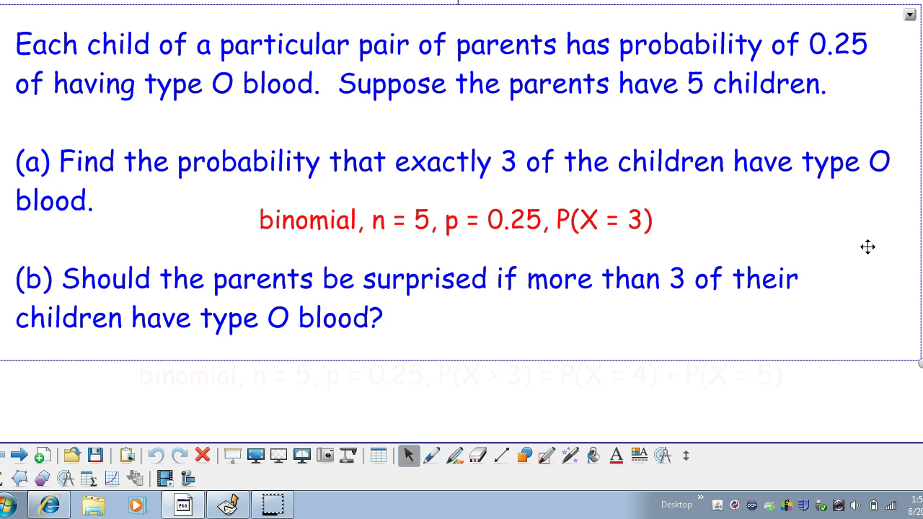
pyautogui.click(455, 246)
pyautogui.click(230, 508)
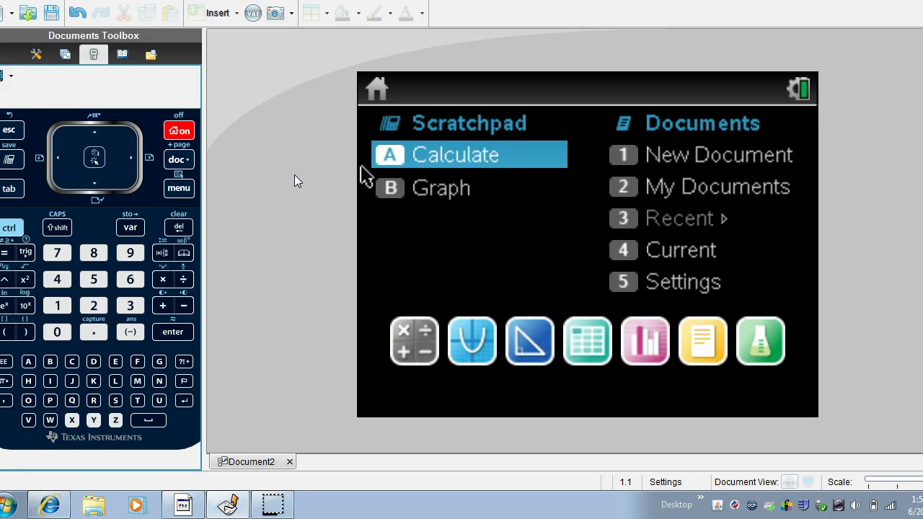
# Start a Scratchpad calculation and go to Statistics > Distributions.
pyautogui.click(180, 334)
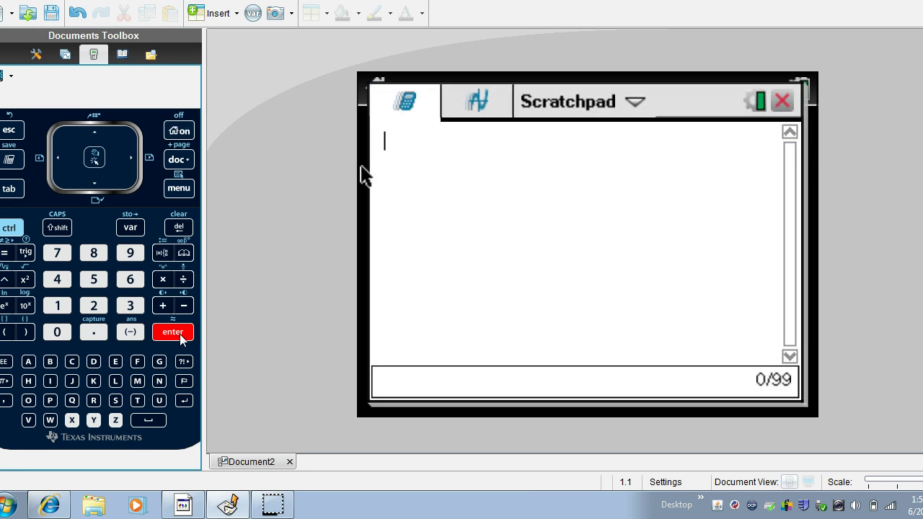
pyautogui.click(184, 195)
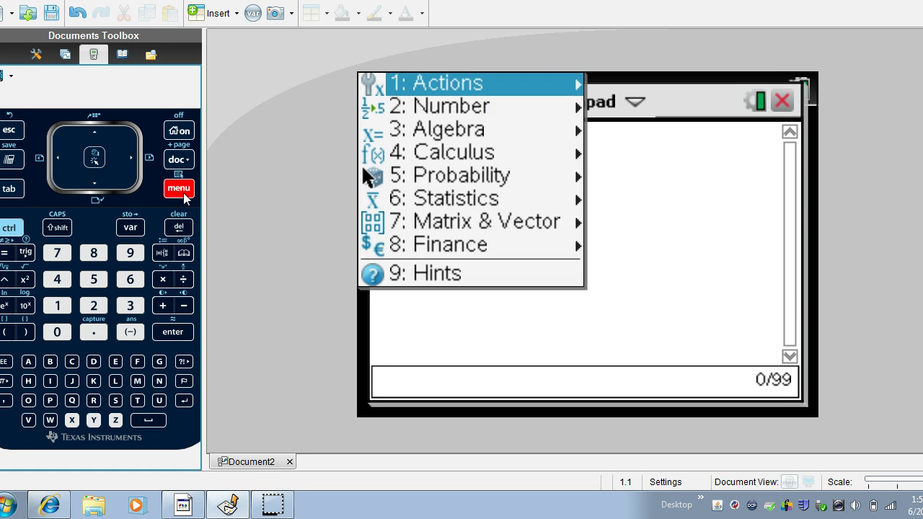
pyautogui.click(132, 281)
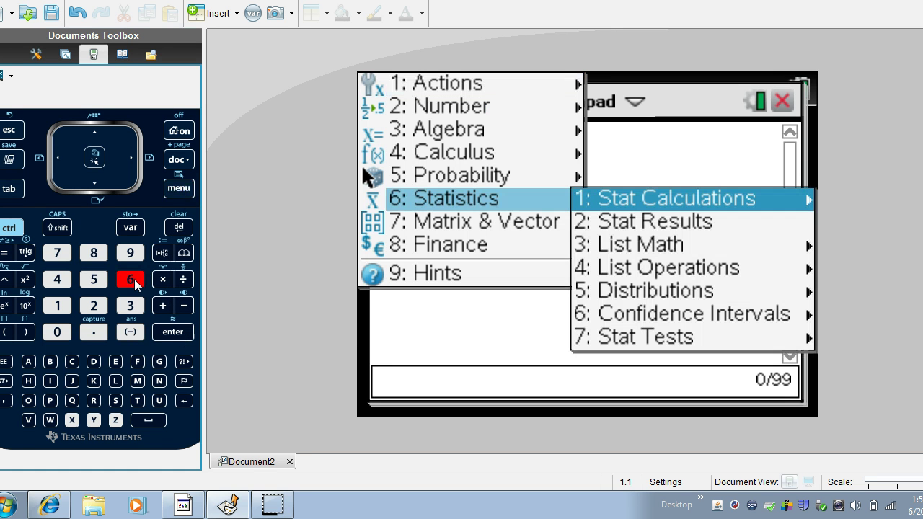
pyautogui.click(96, 283)
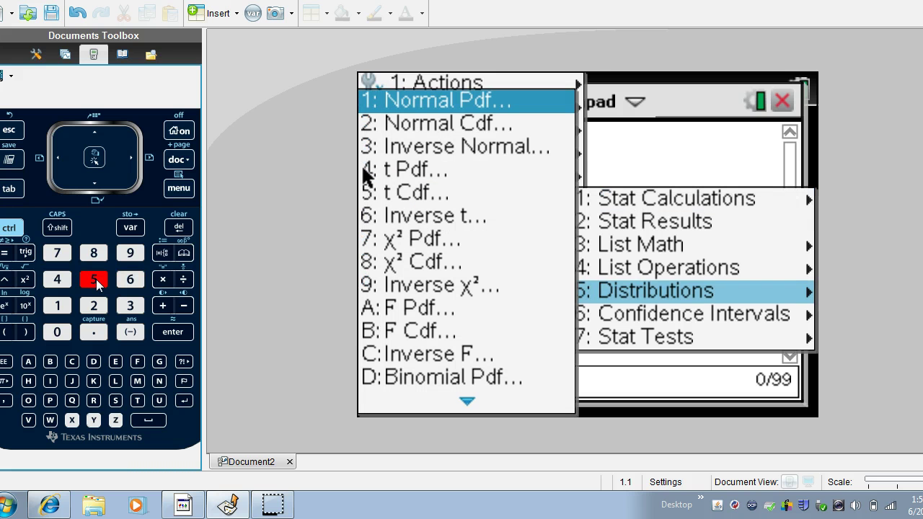
# Evaluate Binomial Pdf with n = 5, p = 0.25, X = 3, giving 0.087891.
pyautogui.click(94, 364)
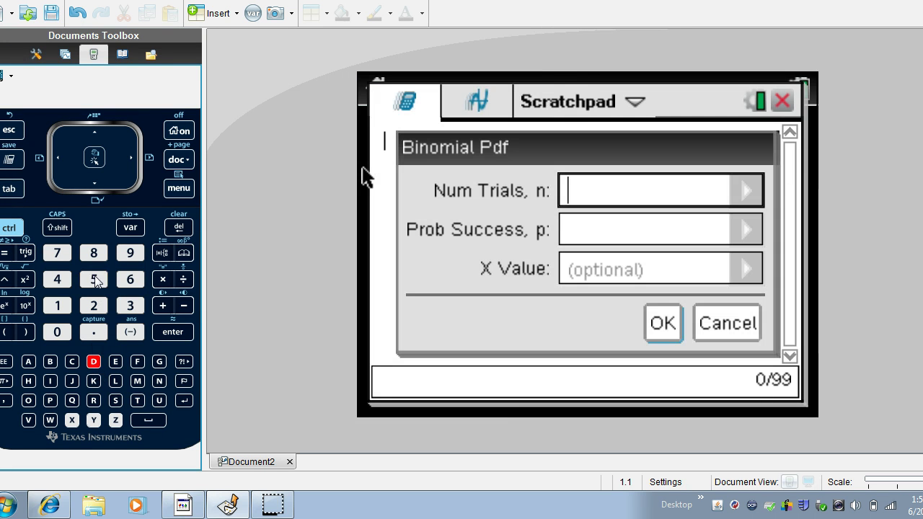
pyautogui.click(96, 283)
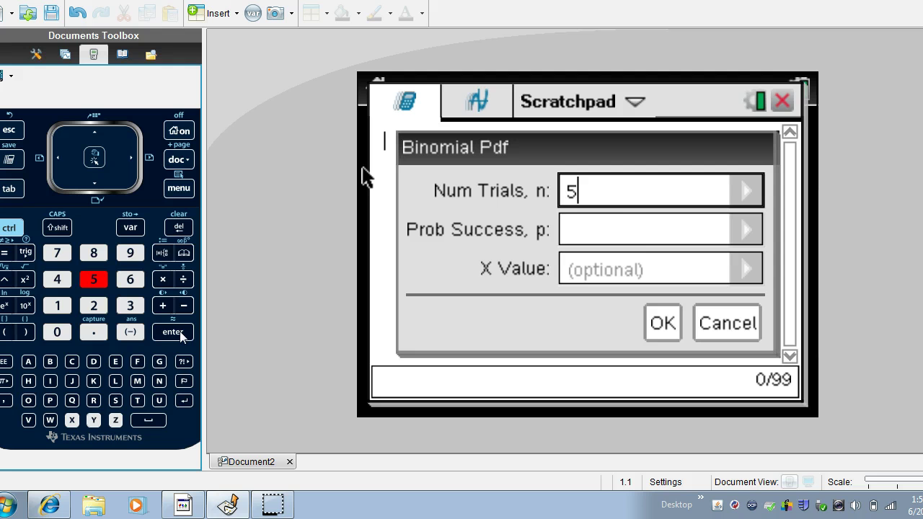
pyautogui.click(639, 233)
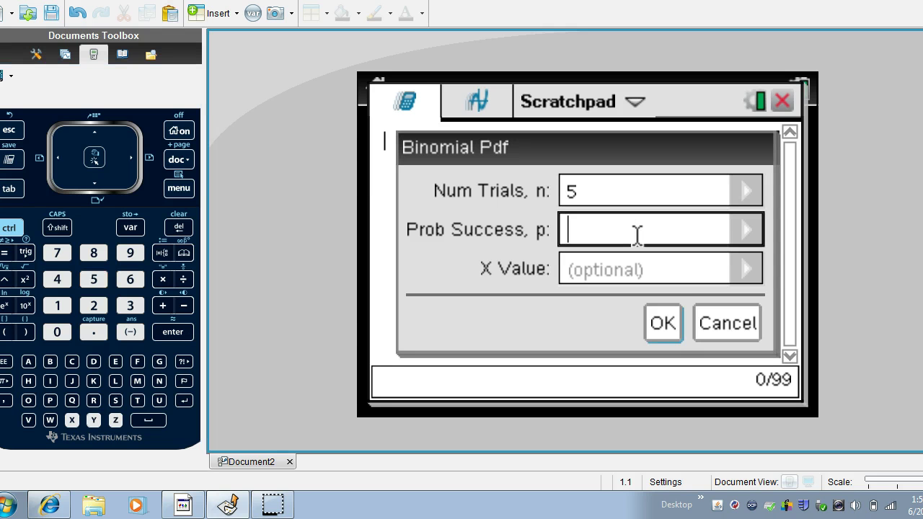
pyautogui.write('0.25')
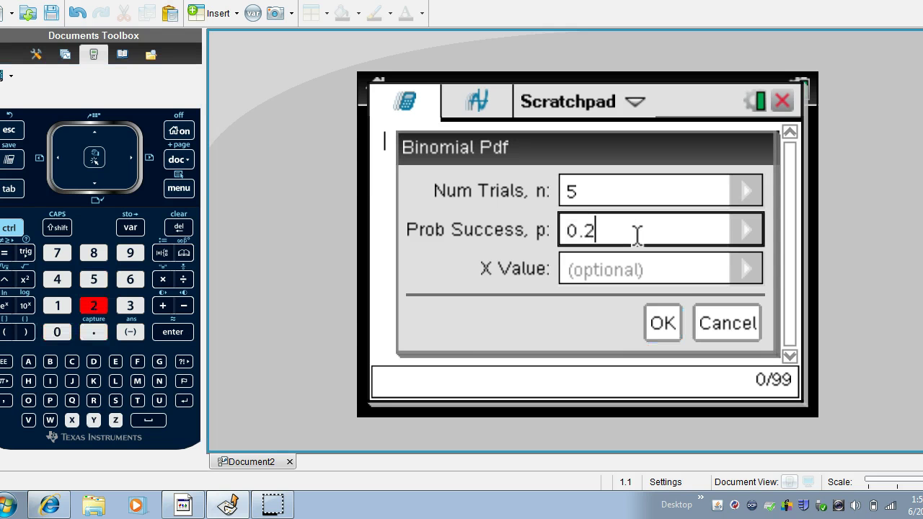
pyautogui.click(659, 278)
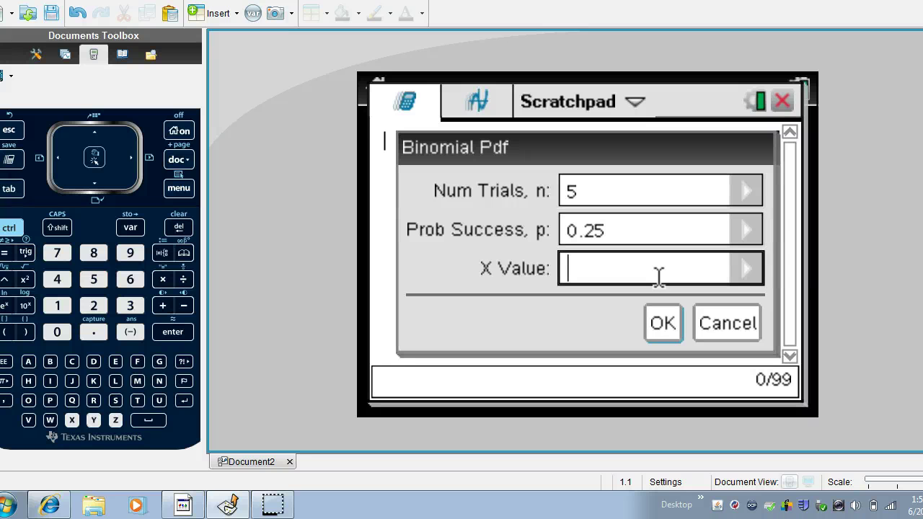
pyautogui.write('3')
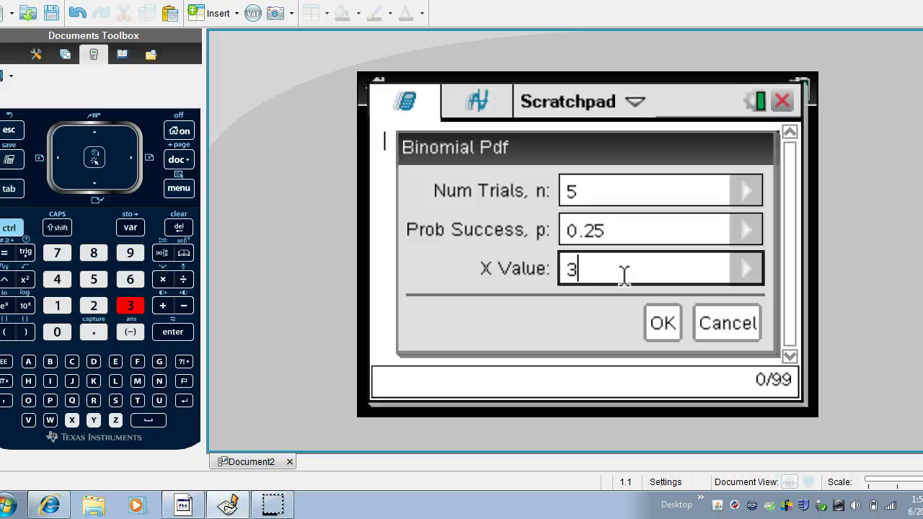
pyautogui.click(661, 324)
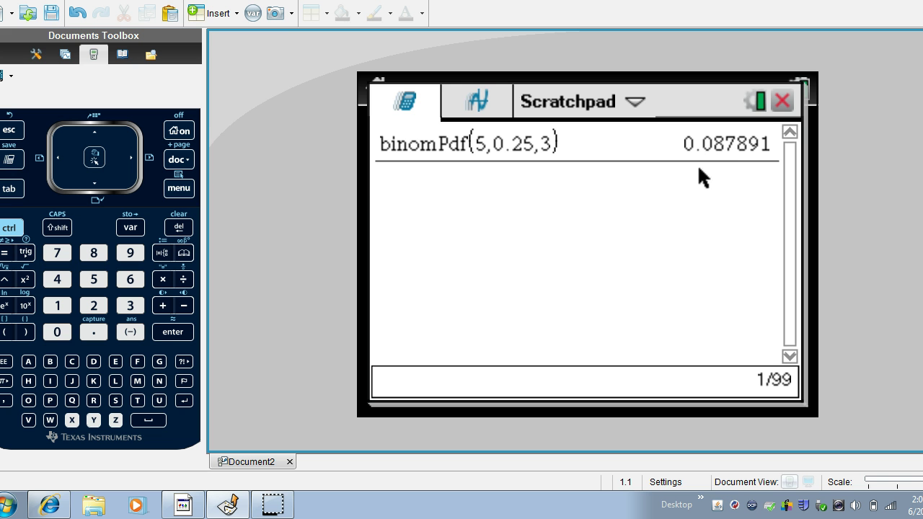
# Compute the full binomPdf(5,0.25) probability list, leaving X Value blank.
pyautogui.click(179, 189)
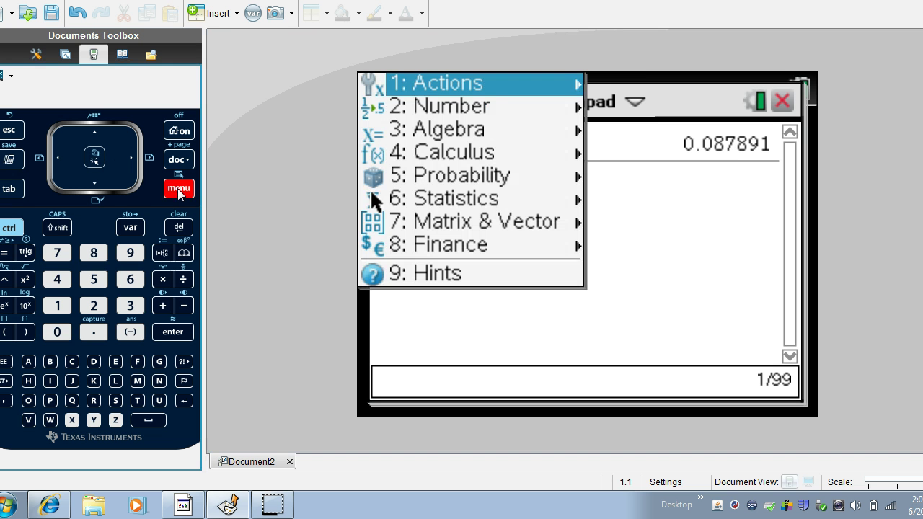
pyautogui.moveTo(404, 199)
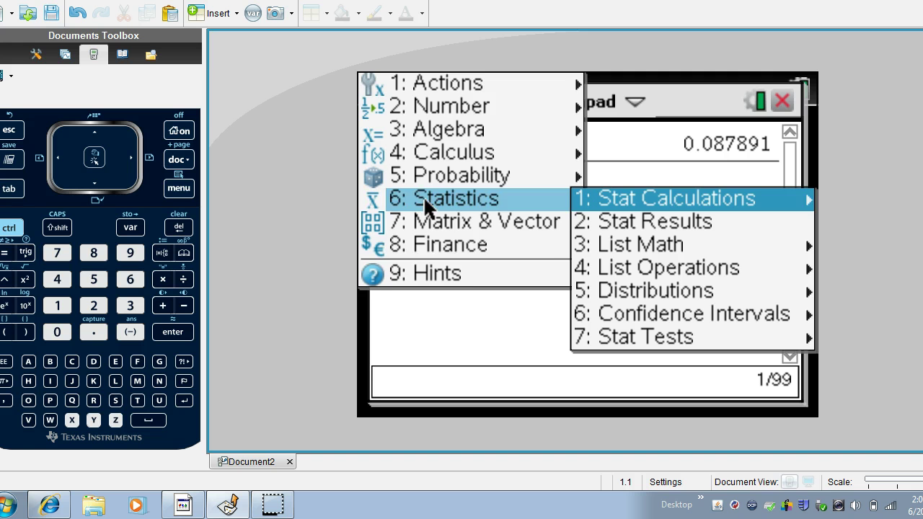
pyautogui.moveTo(588, 288)
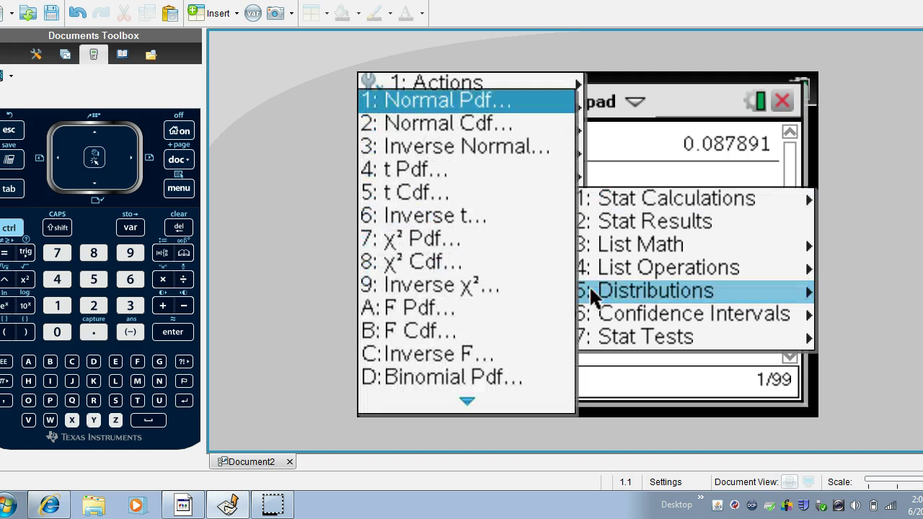
pyautogui.click(487, 377)
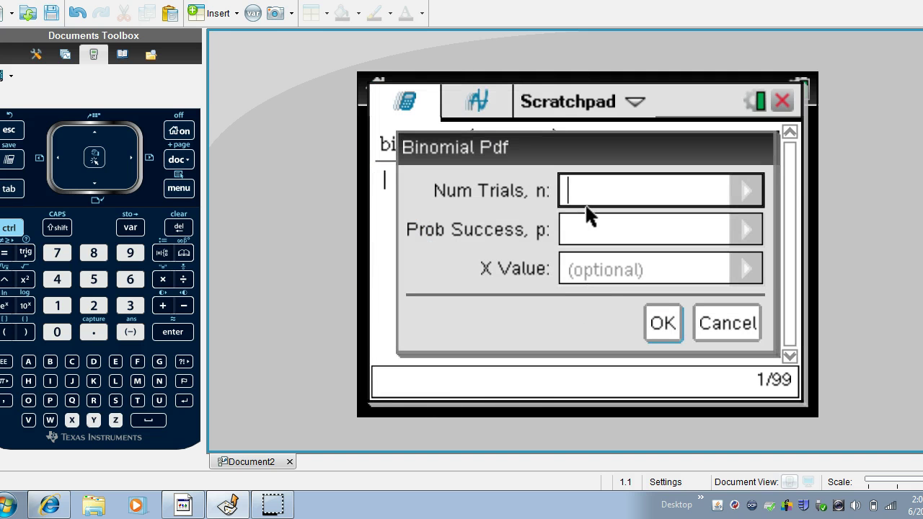
pyautogui.write('5')
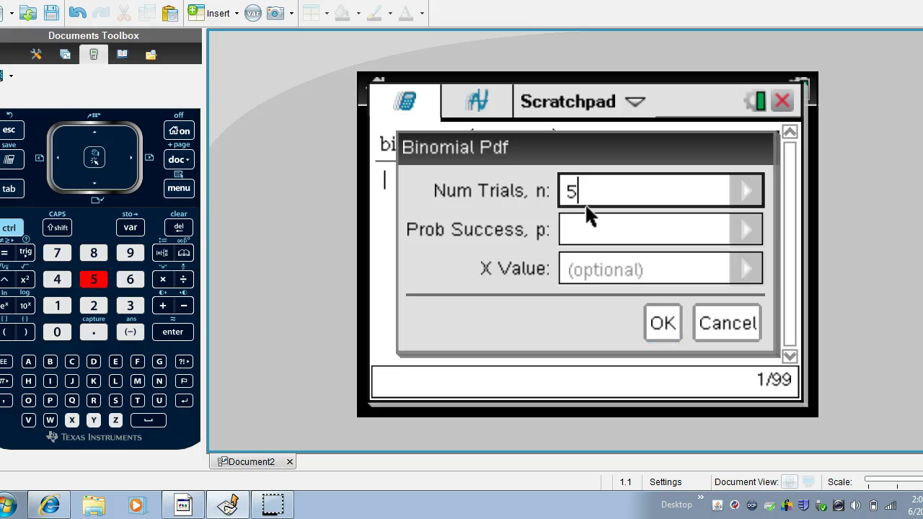
pyautogui.click(582, 232)
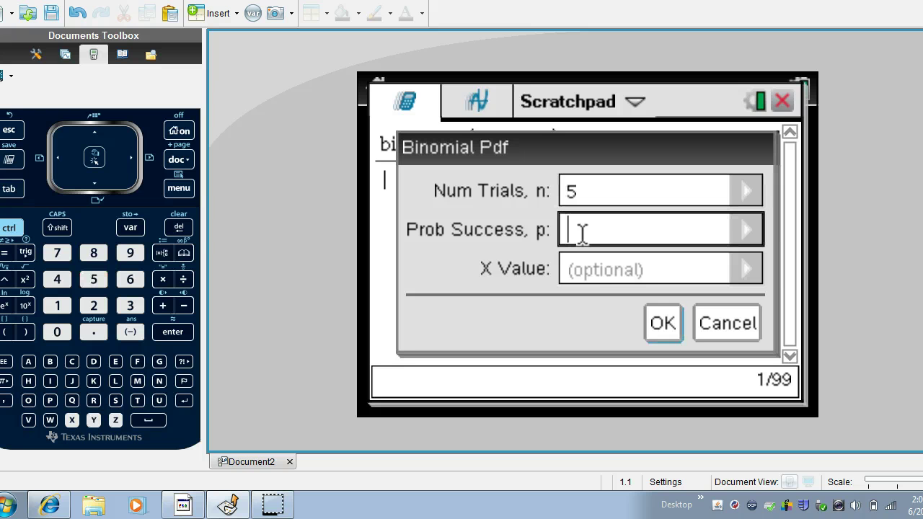
pyautogui.write('0.25')
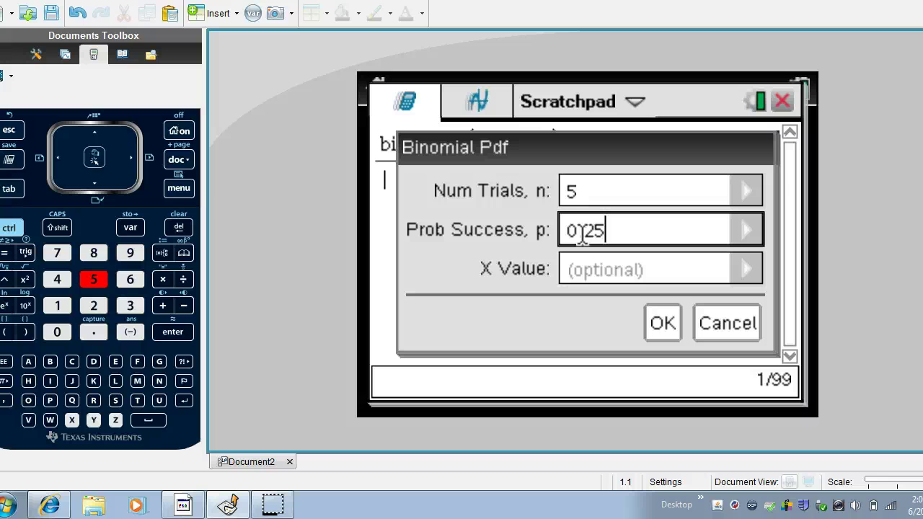
pyautogui.click(662, 323)
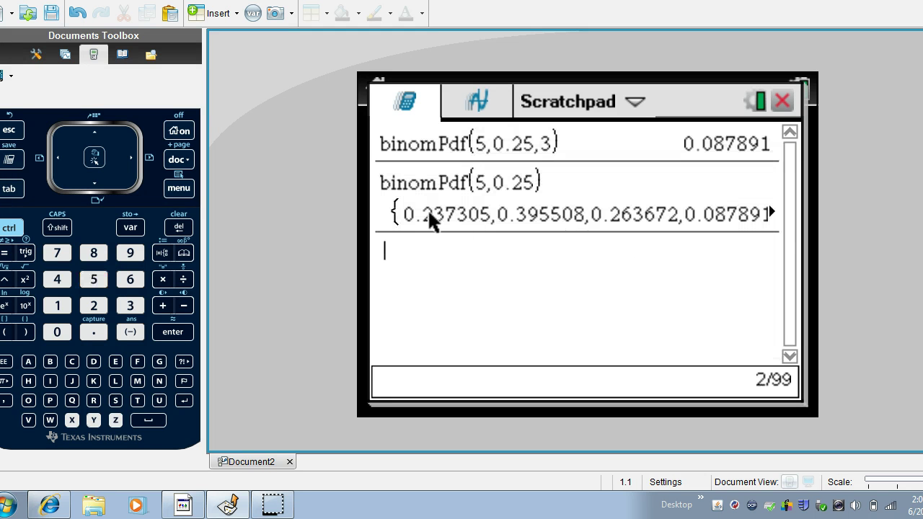
# Step through all six list probabilities, then return to the blood-type question in SMART Notebook.
pyautogui.click(467, 215)
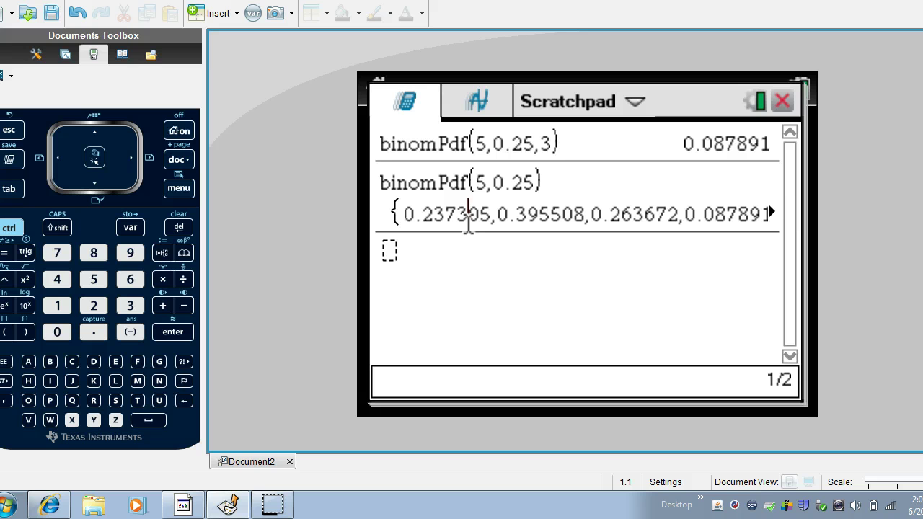
pyautogui.press('Right')
pyautogui.press('Right')
pyautogui.press('Right')
pyautogui.press('Right')
pyautogui.press('Right')
pyautogui.press('Right')
pyautogui.press('Right')
pyautogui.press('Right')
pyautogui.press('Right')
pyautogui.press('Right')
pyautogui.press('Right')
pyautogui.press('Right')
pyautogui.press('Right')
pyautogui.press('Right')
pyautogui.press('Right')
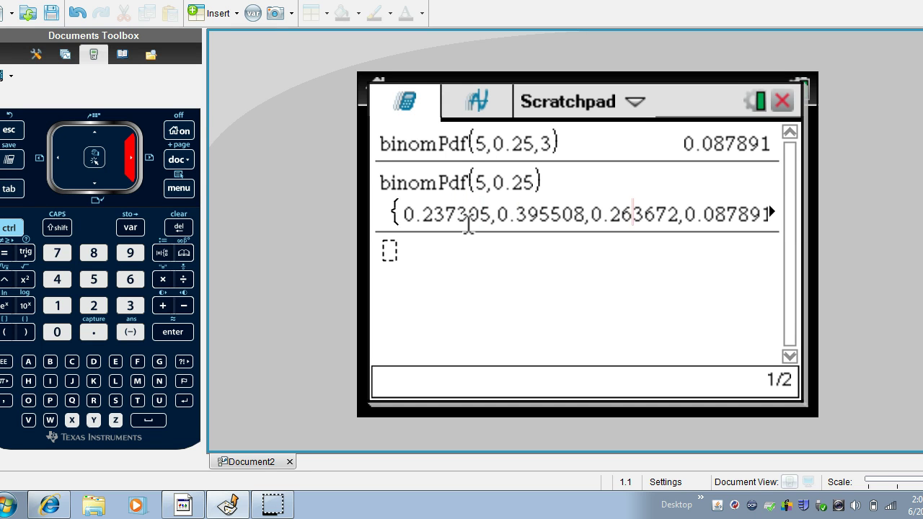
pyautogui.press('Right')
pyautogui.press('Right')
pyautogui.press('Right')
pyautogui.press('Right')
pyautogui.press('Right')
pyautogui.press('Right')
pyautogui.press('Right')
pyautogui.press('Right')
pyautogui.press('Right')
pyautogui.press('Right')
pyautogui.press('Right')
pyautogui.press('Right')
pyautogui.press('Right')
pyautogui.press('Right')
pyautogui.press('Right')
pyautogui.press('Right')
pyautogui.press('Right')
pyautogui.press('Right')
pyautogui.press('Right')
pyautogui.press('Right')
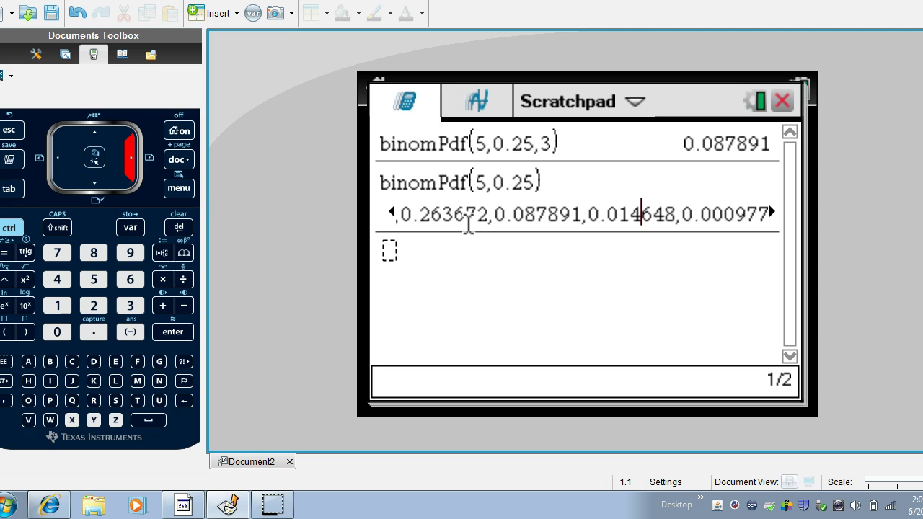
pyautogui.press('Left')
pyautogui.press('Left')
pyautogui.press('Left')
pyautogui.press('Left')
pyautogui.press('Left')
pyautogui.press('Left')
pyautogui.press('Left')
pyautogui.press('Left')
pyautogui.press('Left')
pyautogui.press('Left')
pyautogui.press('Left')
pyautogui.press('Left')
pyautogui.press('Left')
pyautogui.press('Left')
pyautogui.press('Left')
pyautogui.press('Left')
pyautogui.press('Left')
pyautogui.press('Left')
pyautogui.press('Left')
pyautogui.press('Left')
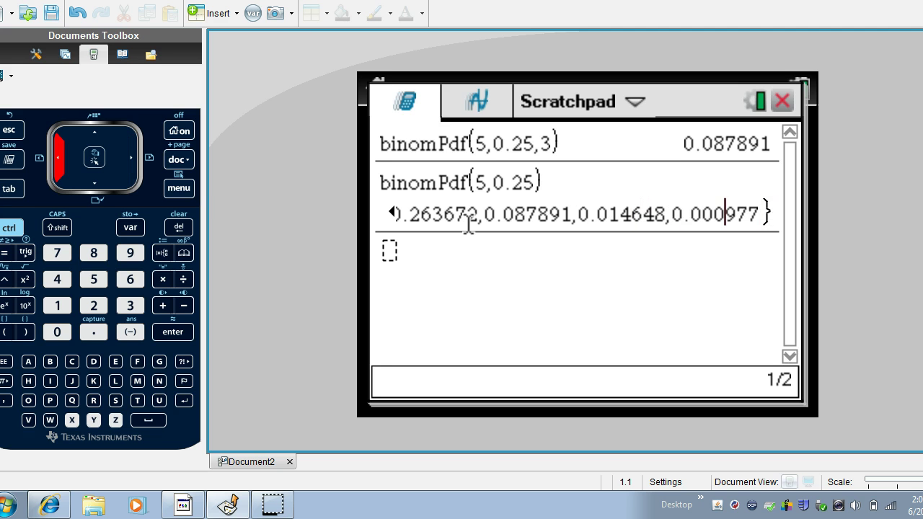
pyautogui.press('Left')
pyautogui.press('Left')
pyautogui.press('Left')
pyautogui.press('Left')
pyautogui.press('Left')
pyautogui.press('Left')
pyautogui.press('Left')
pyautogui.press('Left')
pyautogui.press('Left')
pyautogui.press('Left')
pyautogui.press('Left')
pyautogui.press('Left')
pyautogui.press('Left')
pyautogui.press('Left')
pyautogui.press('Left')
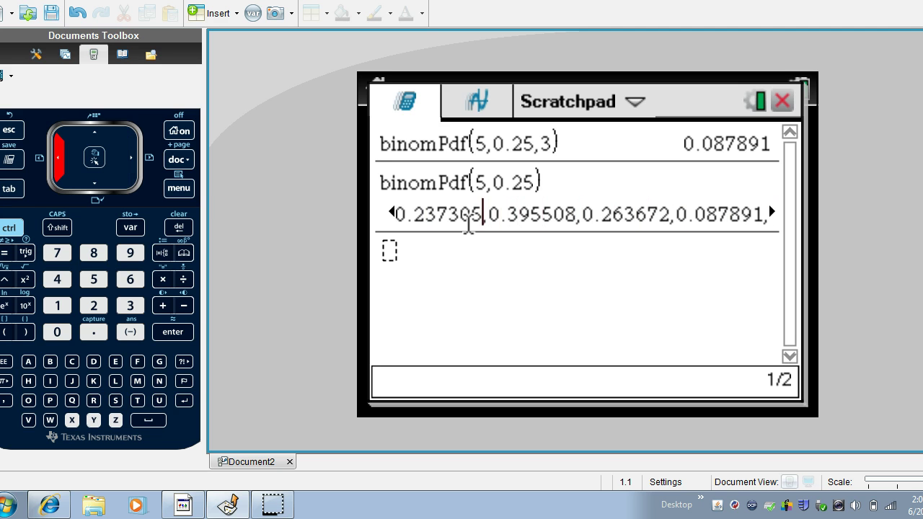
pyautogui.press('Right')
pyautogui.press('Right')
pyautogui.press('Right')
pyautogui.press('Right')
pyautogui.press('Right')
pyautogui.press('Right')
pyautogui.press('Right')
pyautogui.press('Right')
pyautogui.press('Right')
pyautogui.press('Right')
pyautogui.press('Right')
pyautogui.press('Right')
pyautogui.press('Right')
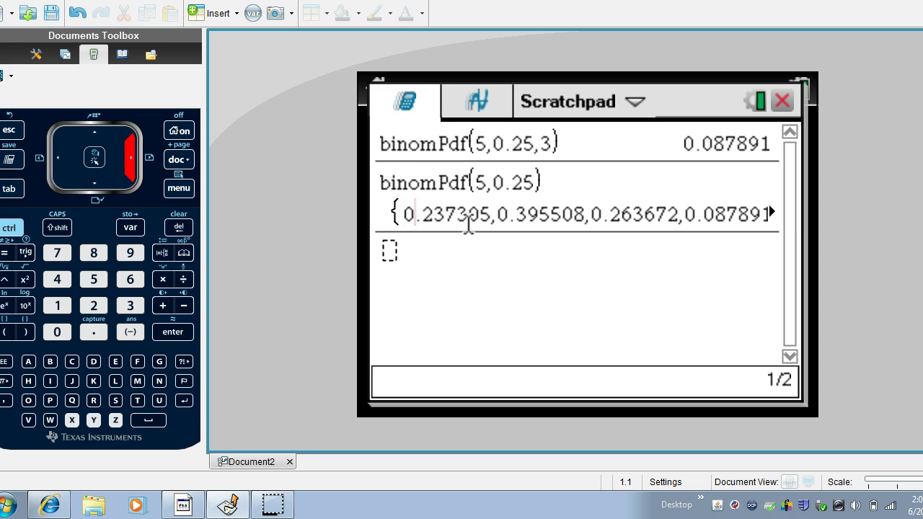
pyautogui.press('Right')
pyautogui.press('Right')
pyautogui.press('Right')
pyautogui.press('Right')
pyautogui.press('Right')
pyautogui.press('Right')
pyautogui.press('Right')
pyautogui.press('Right')
pyautogui.press('Right')
pyautogui.press('Right')
pyautogui.press('Right')
pyautogui.press('Right')
pyautogui.press('Right')
pyautogui.press('Right')
pyautogui.press('Right')
pyautogui.press('Right')
pyautogui.press('Right')
pyautogui.press('Right')
pyautogui.press('Right')
pyautogui.press('Right')
pyautogui.press('Up')
pyautogui.press('Up')
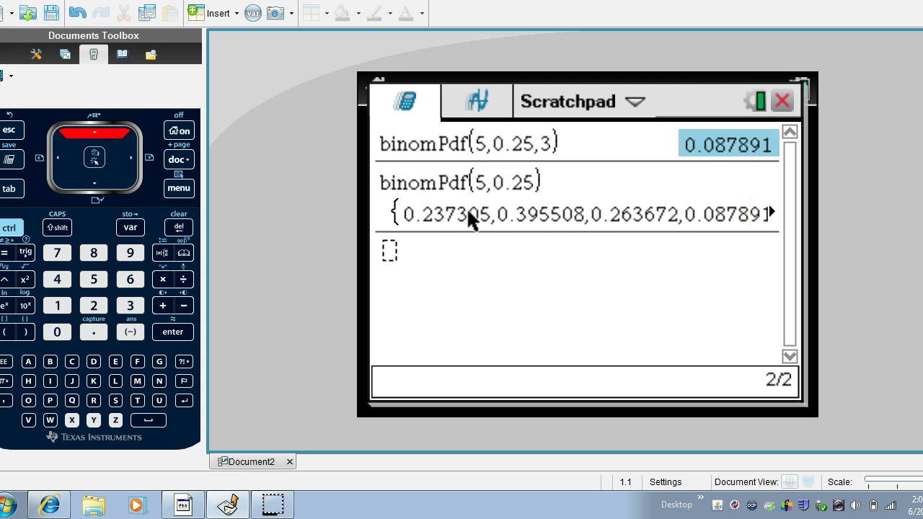
pyautogui.press('Down')
pyautogui.press('Down')
pyautogui.press('Right')
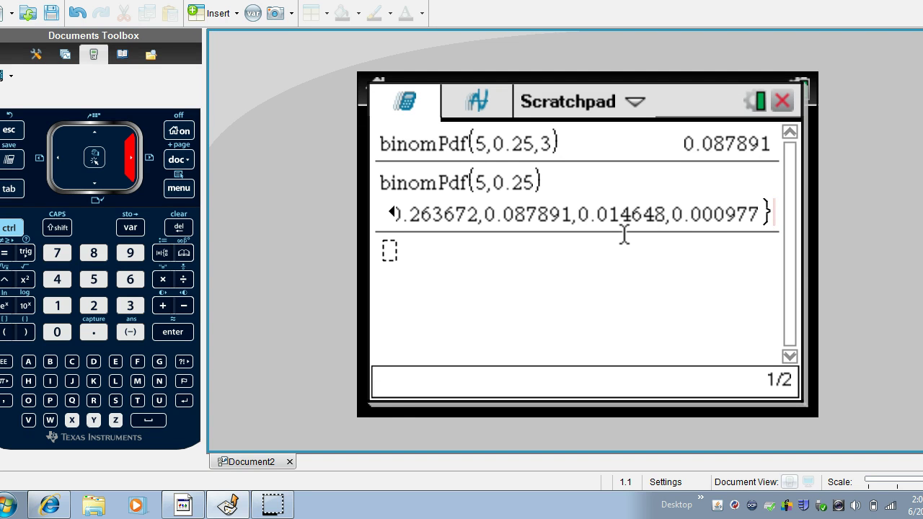
pyautogui.click(181, 507)
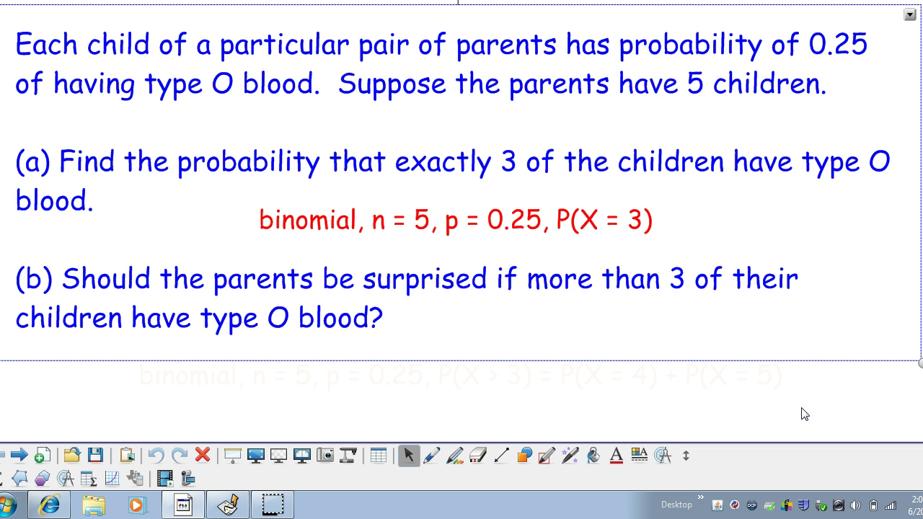
# Reveal the red part (b) setup P(X > 3) = P(X = 4) + P(X = 5), then return to TI-Nspire.
pyautogui.click(524, 375)
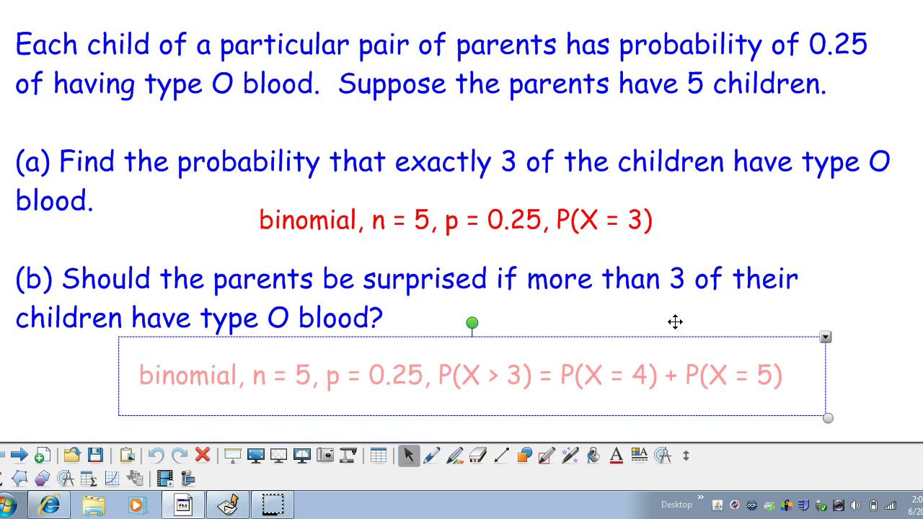
pyautogui.click(748, 317)
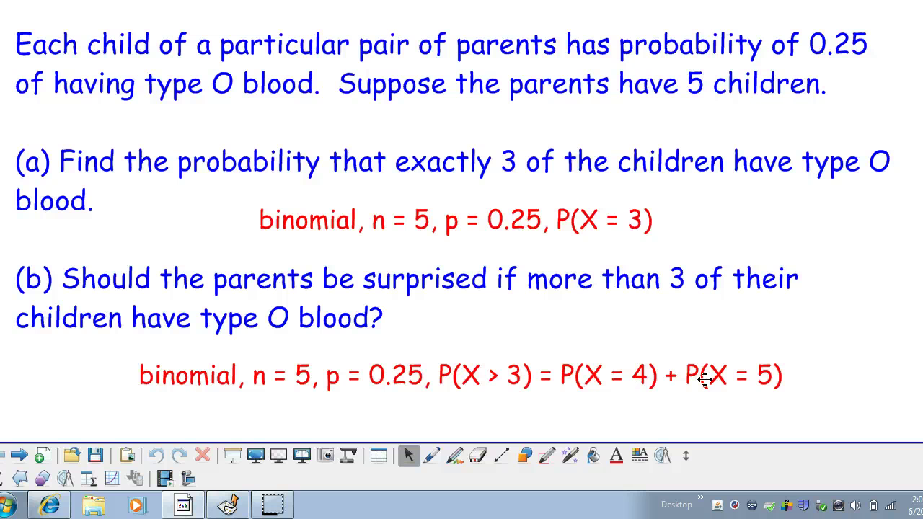
pyautogui.click(228, 505)
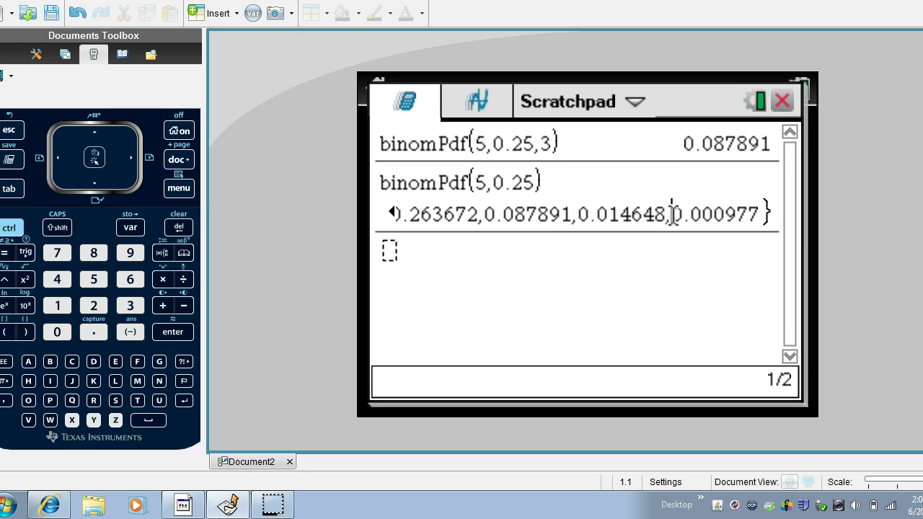
pyautogui.moveTo(672, 214); pyautogui.dragTo(762, 215)
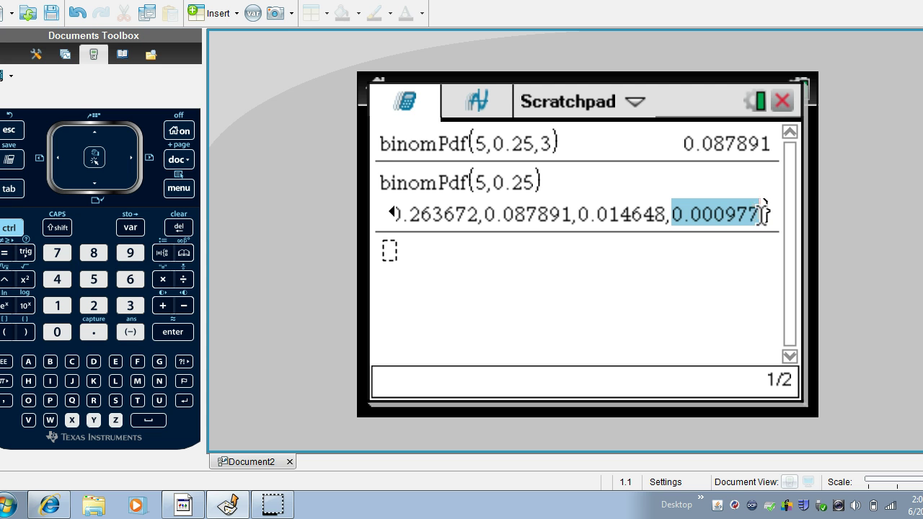
pyautogui.click(579, 216)
pyautogui.moveTo(579, 216); pyautogui.dragTo(759, 216)
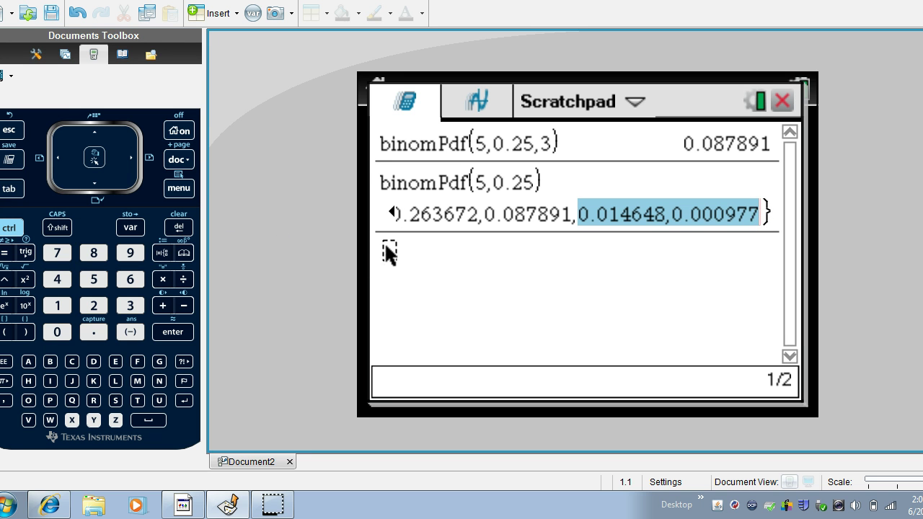
pyautogui.click(386, 252)
# Start a Binomial Cdf calculation with 5 trials.
pyautogui.click(180, 192)
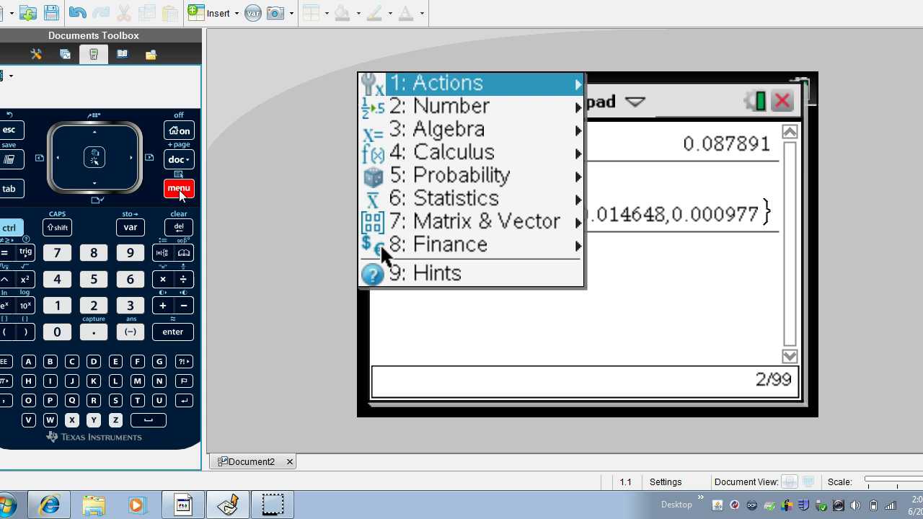
pyautogui.moveTo(414, 198)
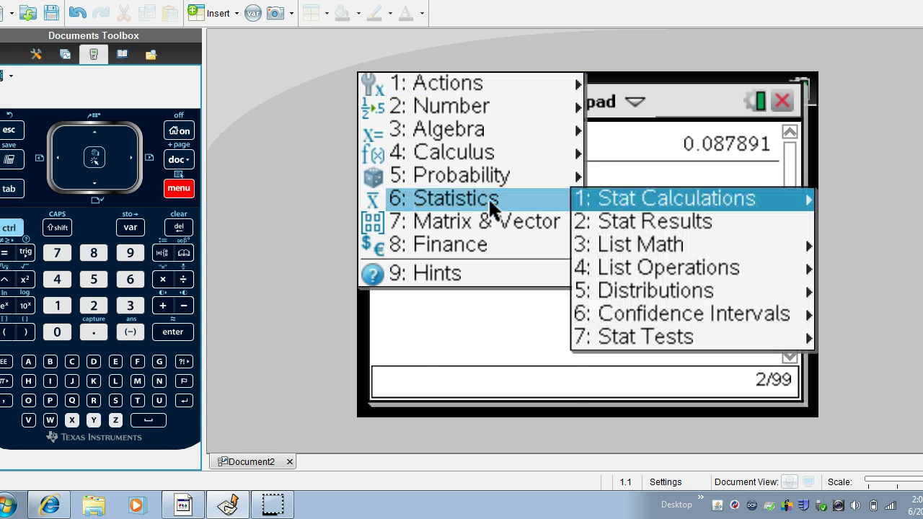
pyautogui.moveTo(632, 286)
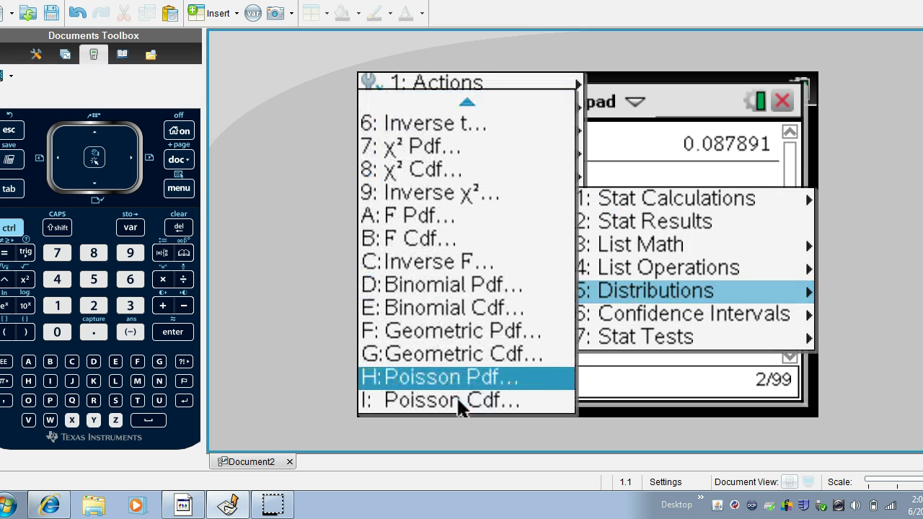
pyautogui.click(454, 315)
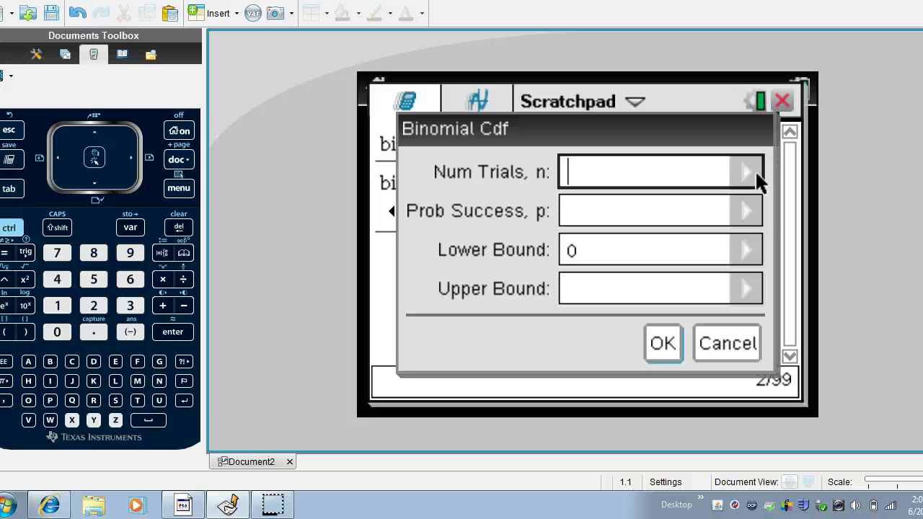
pyautogui.write('2')
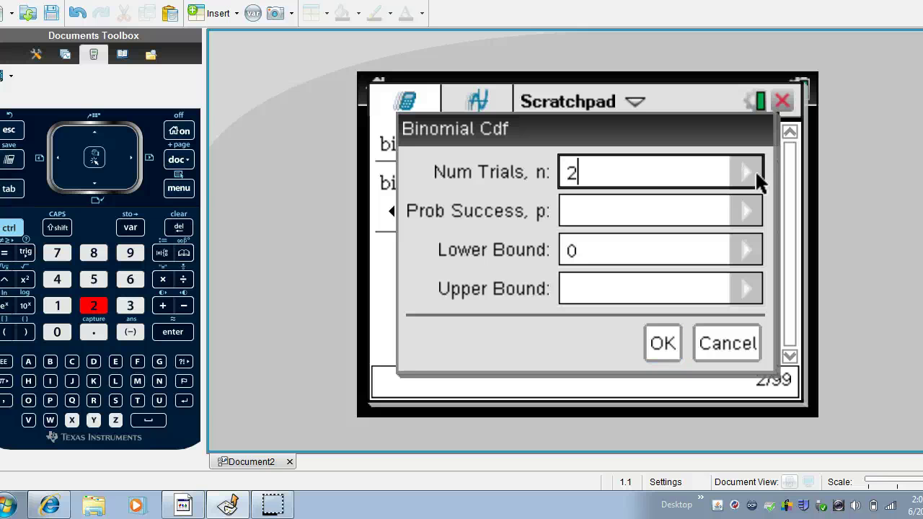
pyautogui.press('BackSpace')
pyautogui.write('5')
# Enter p = 0.25 with bounds 4 to 5 and evaluate, giving 0.015625.
pyautogui.click(644, 216)
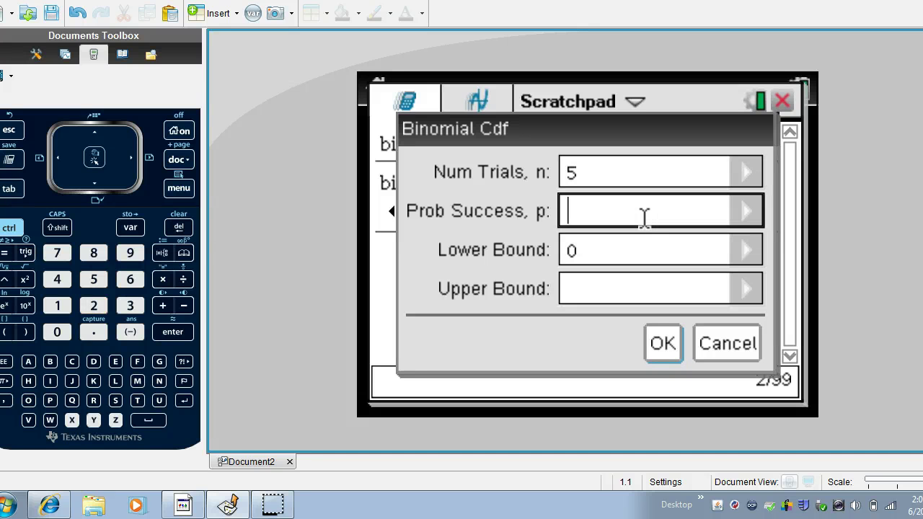
pyautogui.write('0.25')
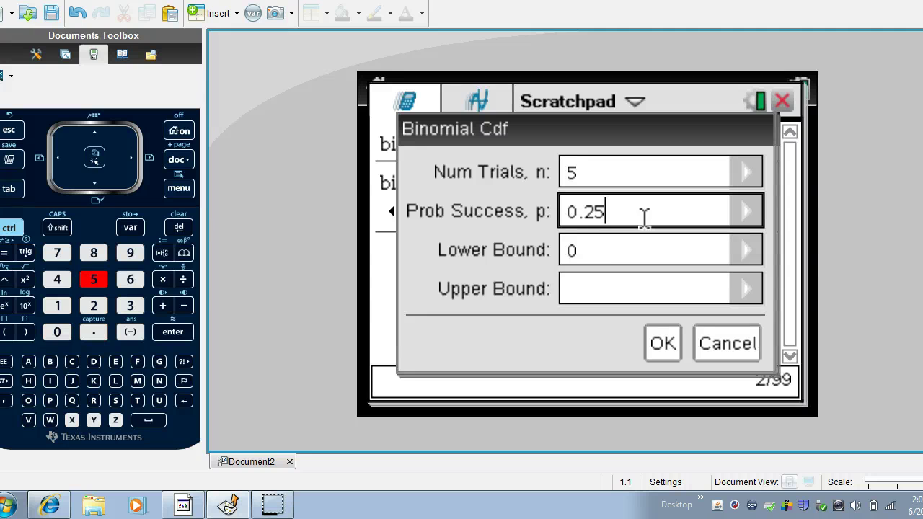
pyautogui.click(598, 253)
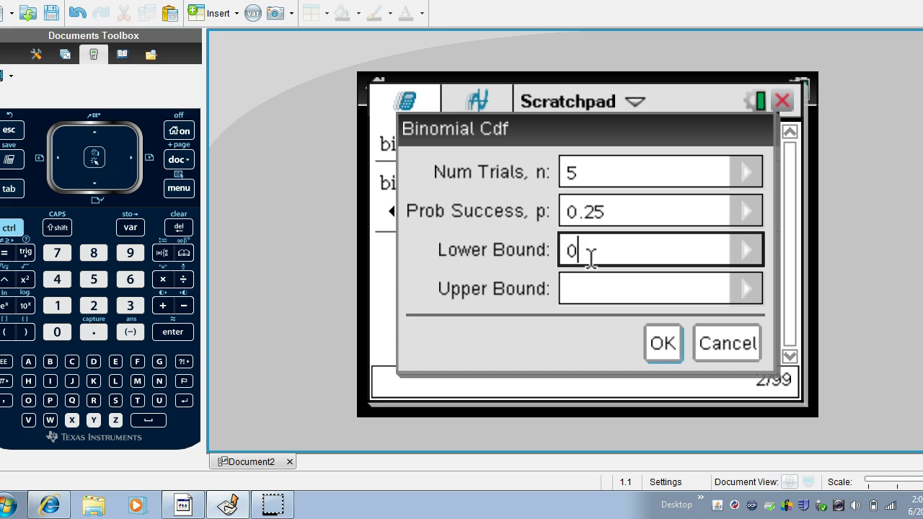
pyautogui.press('BackSpace')
pyautogui.write('4')
pyautogui.click(589, 287)
pyautogui.write('5')
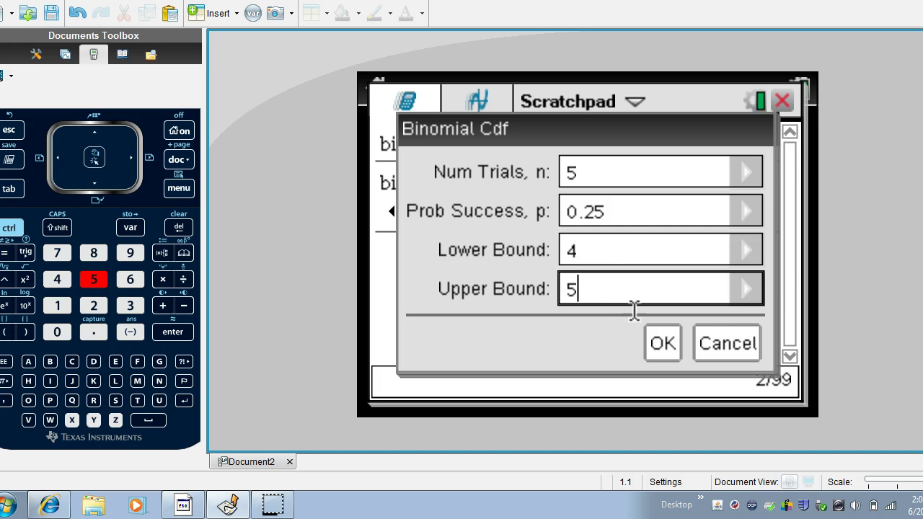
pyautogui.click(662, 339)
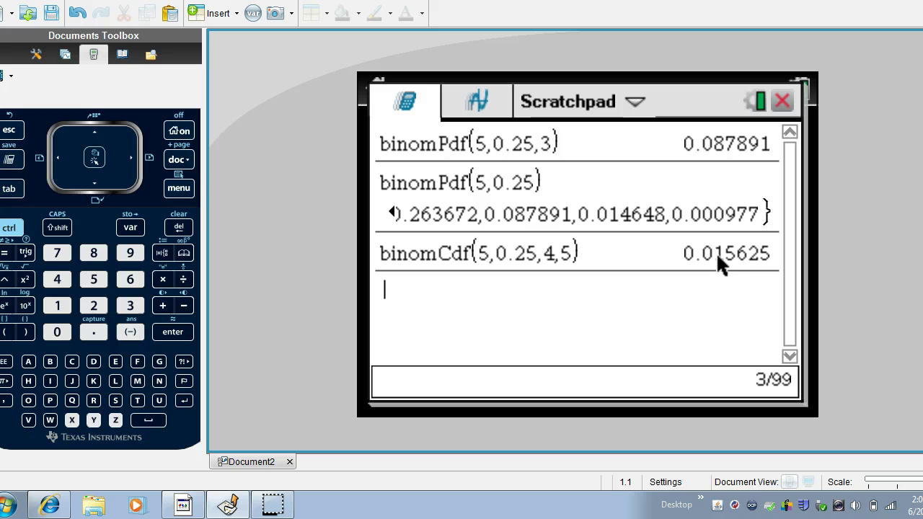
pyautogui.click(606, 220)
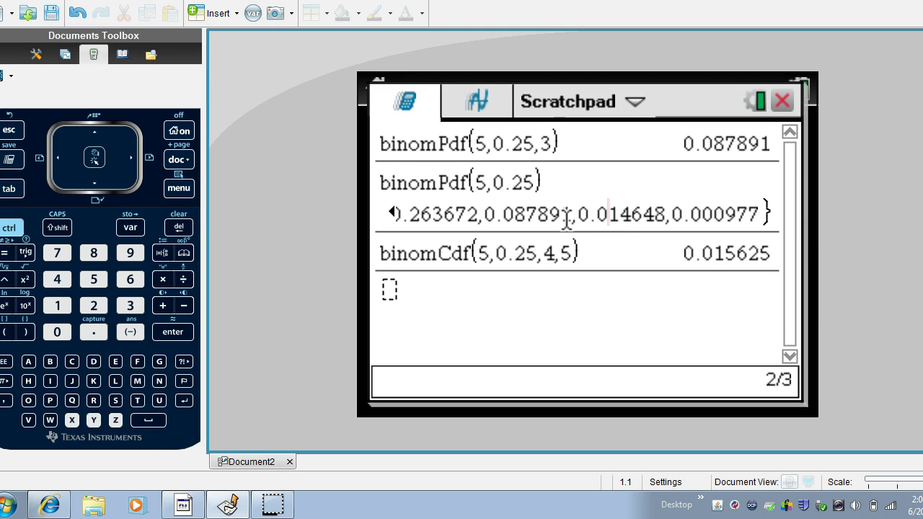
pyautogui.moveTo(579, 215); pyautogui.dragTo(762, 217)
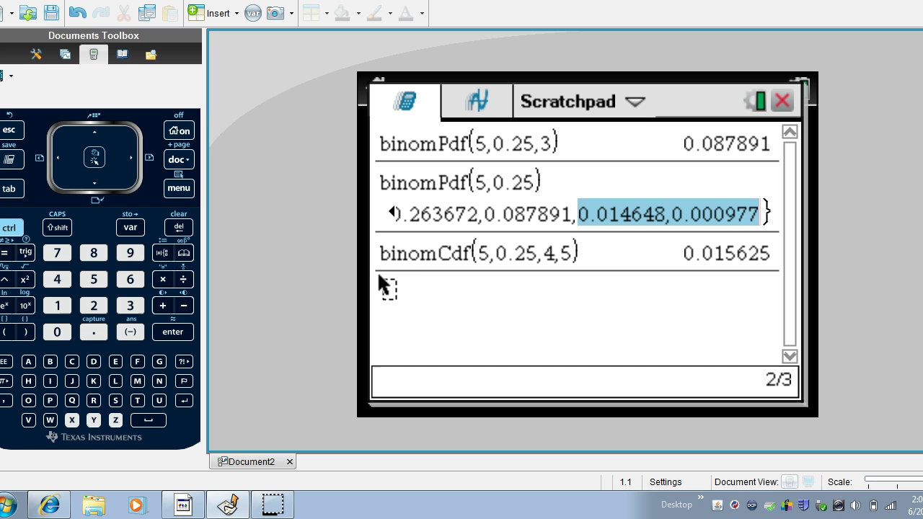
pyautogui.click(418, 288)
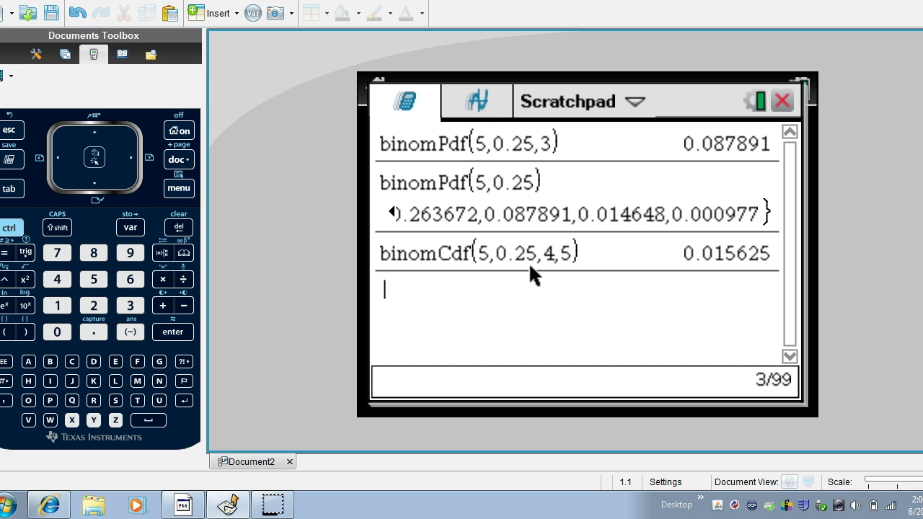